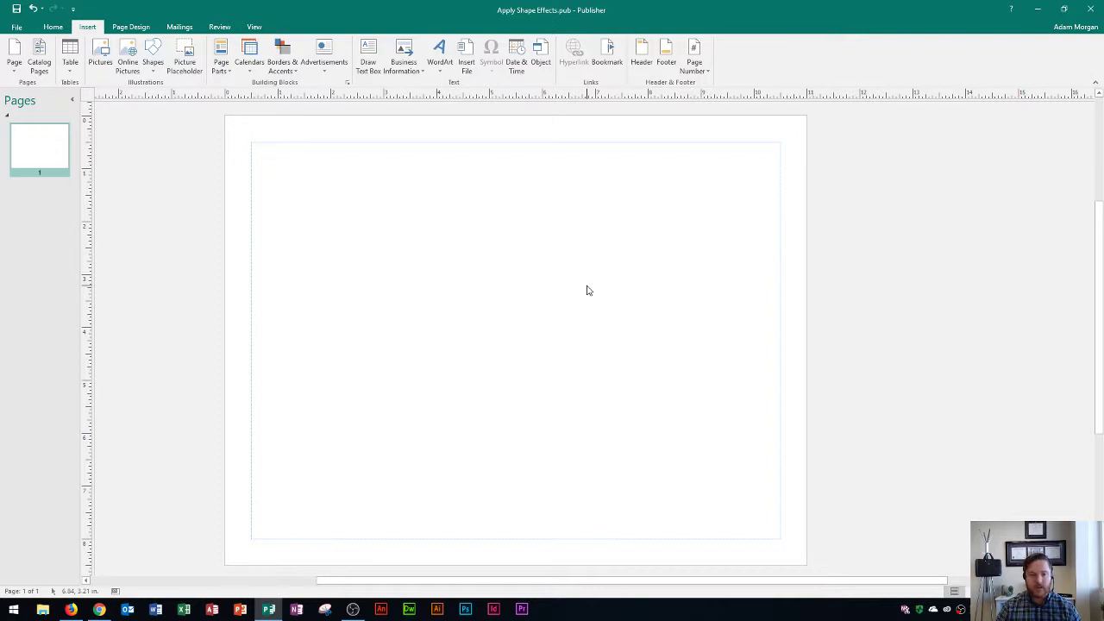
# Start a new WordArt in the Fill - None, Outline - Red style
pyautogui.scroll(3, 586, 290)
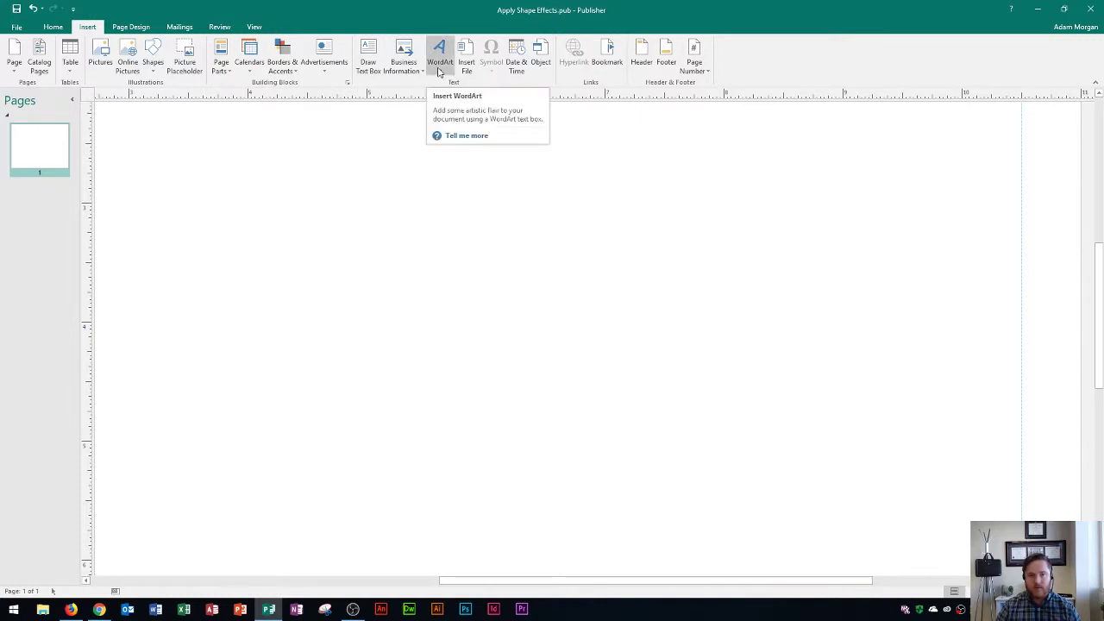
pyautogui.click(438, 71)
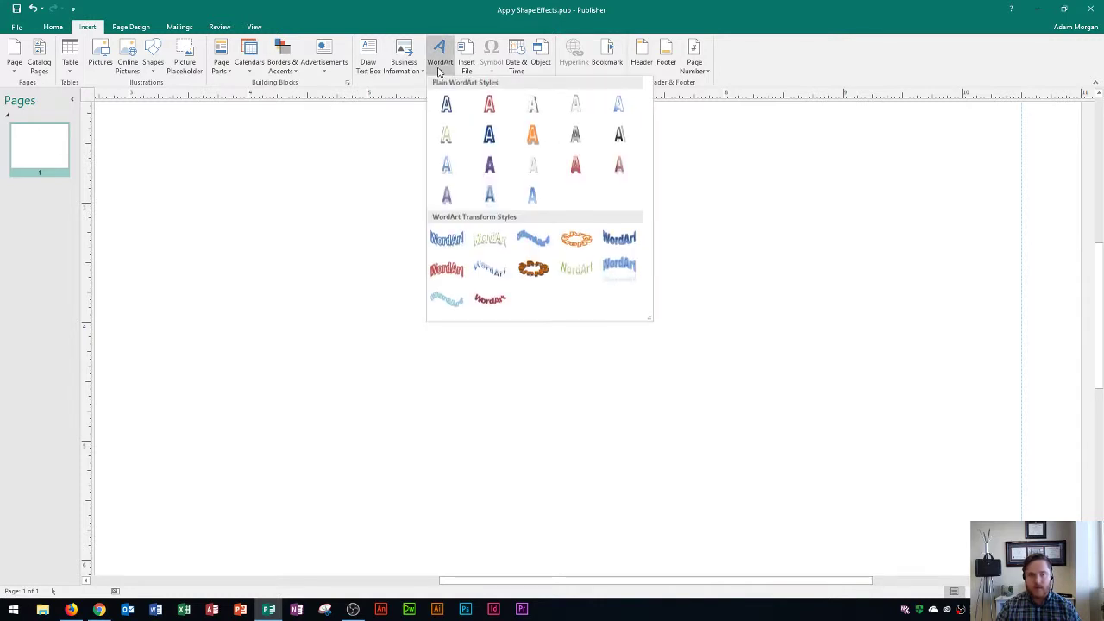
pyautogui.click(489, 104)
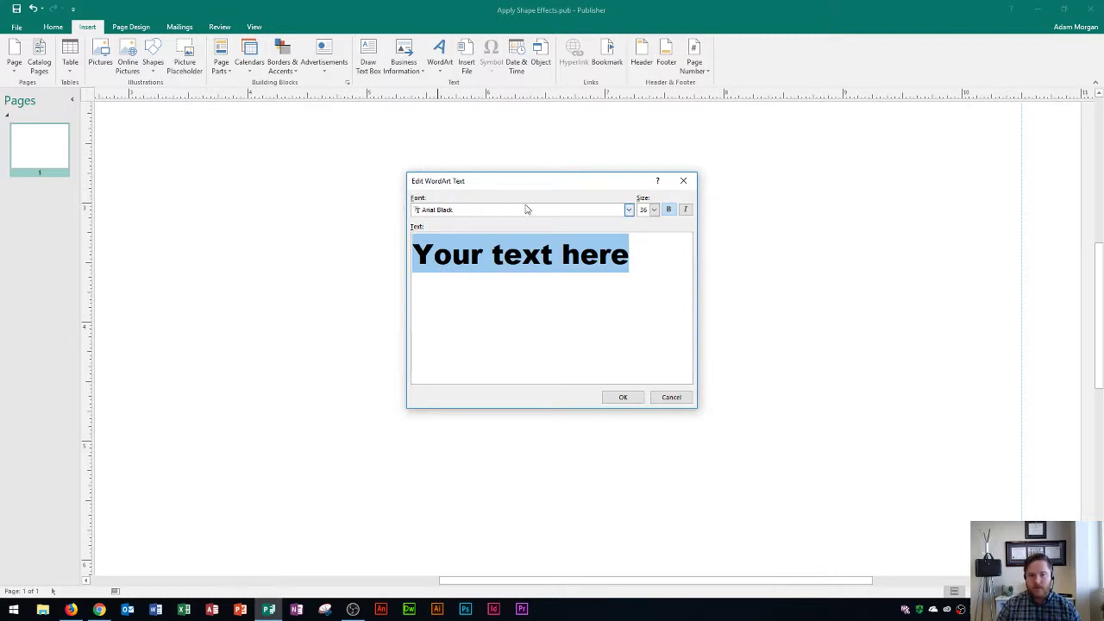
# Set the WordArt font to Century Schoolbook
pyautogui.click(581, 211)
pyautogui.scroll(-10, 507, 256)
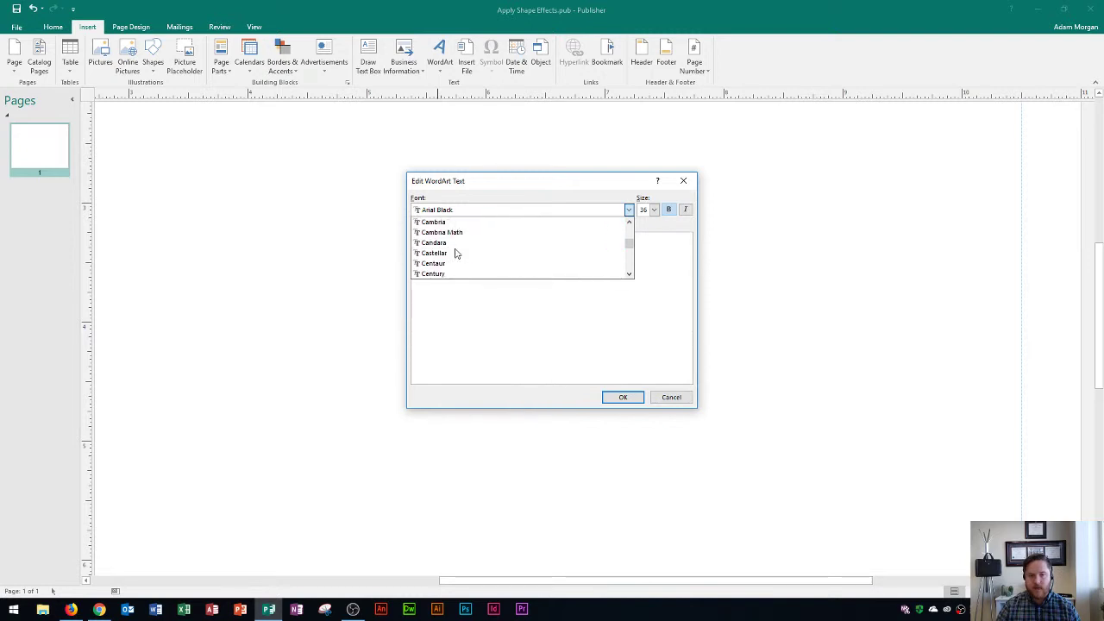
pyautogui.scroll(-3, 455, 255)
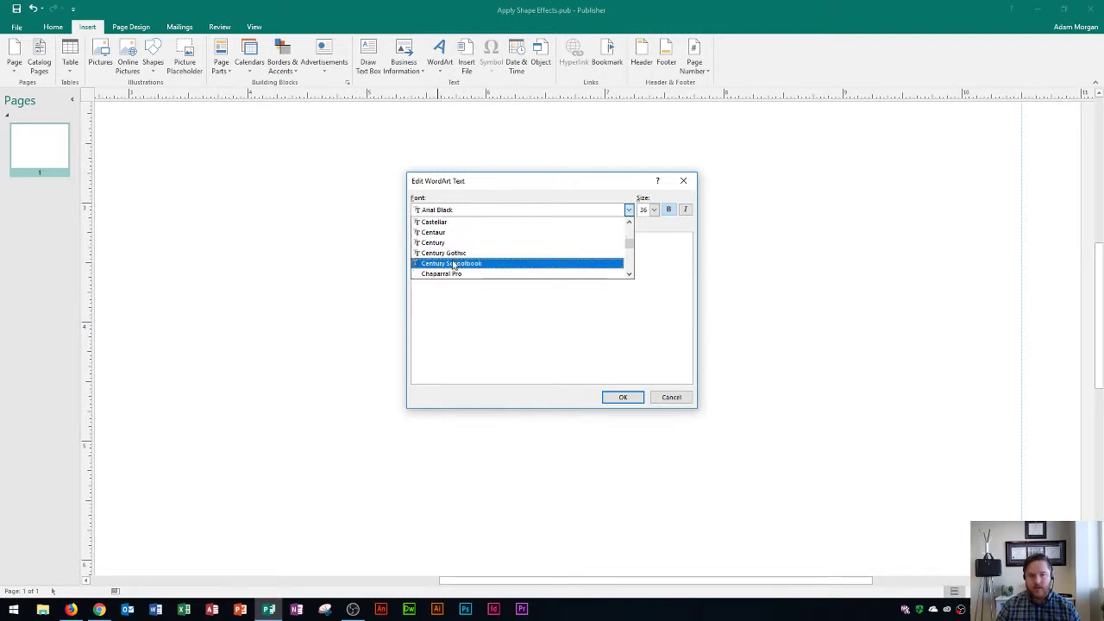
pyautogui.click(453, 263)
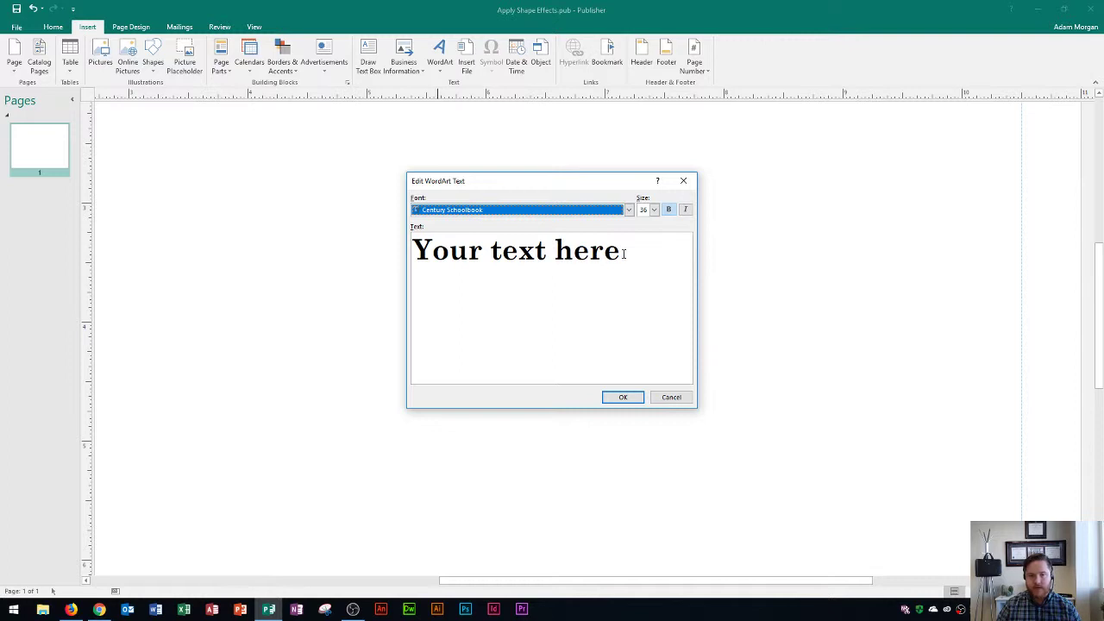
# Replace the placeholder with 'Santa Ana' on one line and 'College' on the next
pyautogui.moveTo(623, 253); pyautogui.dragTo(412, 251)
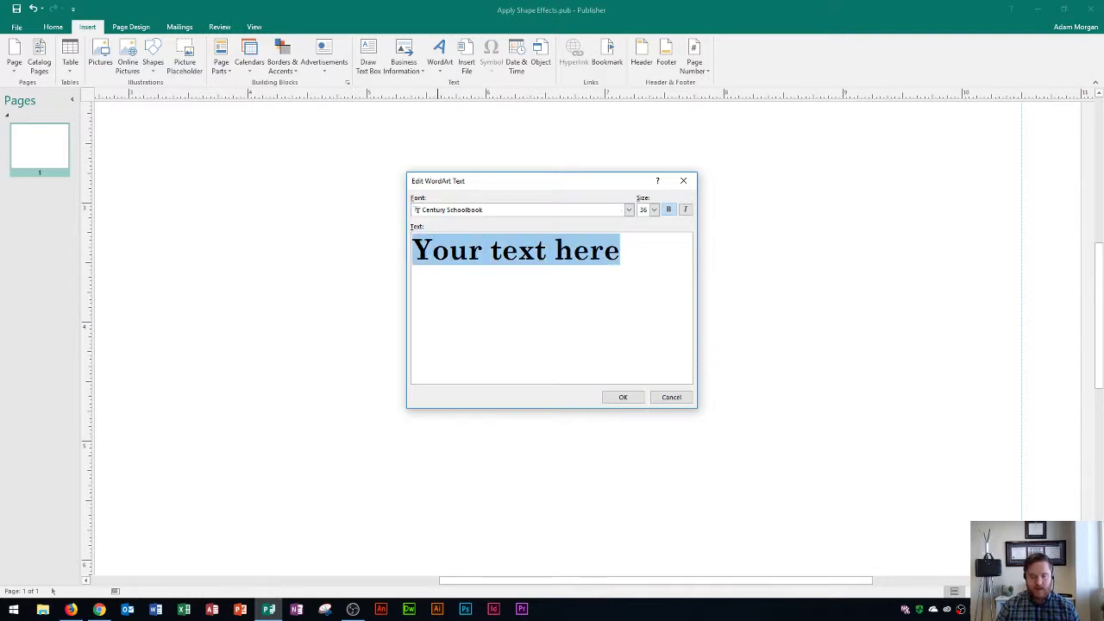
pyautogui.write('Santa Ana')
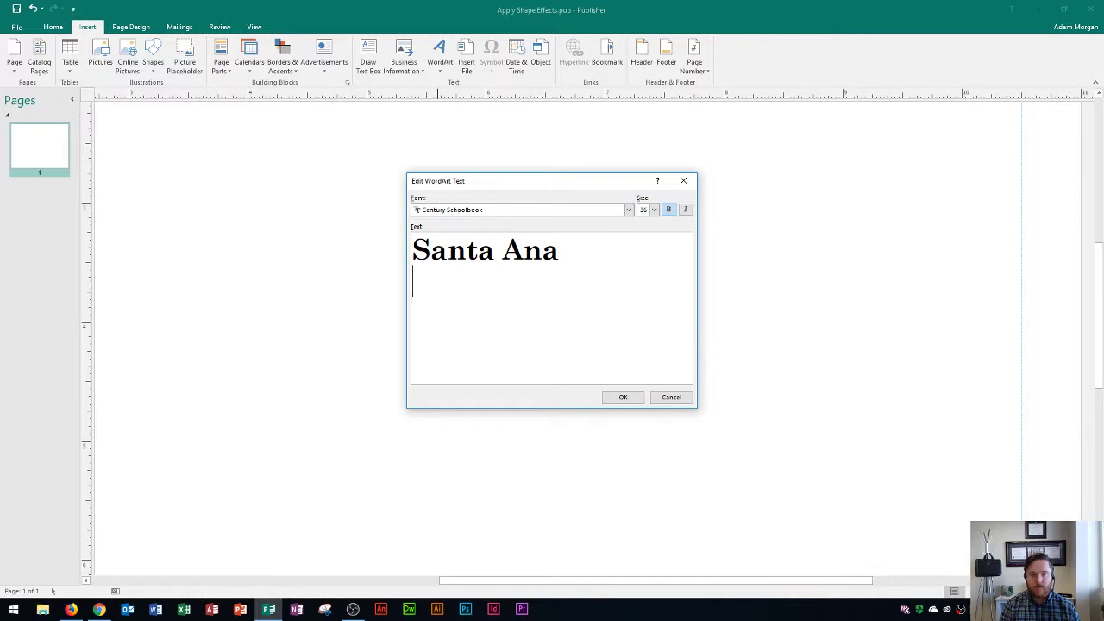
pyautogui.write('College')
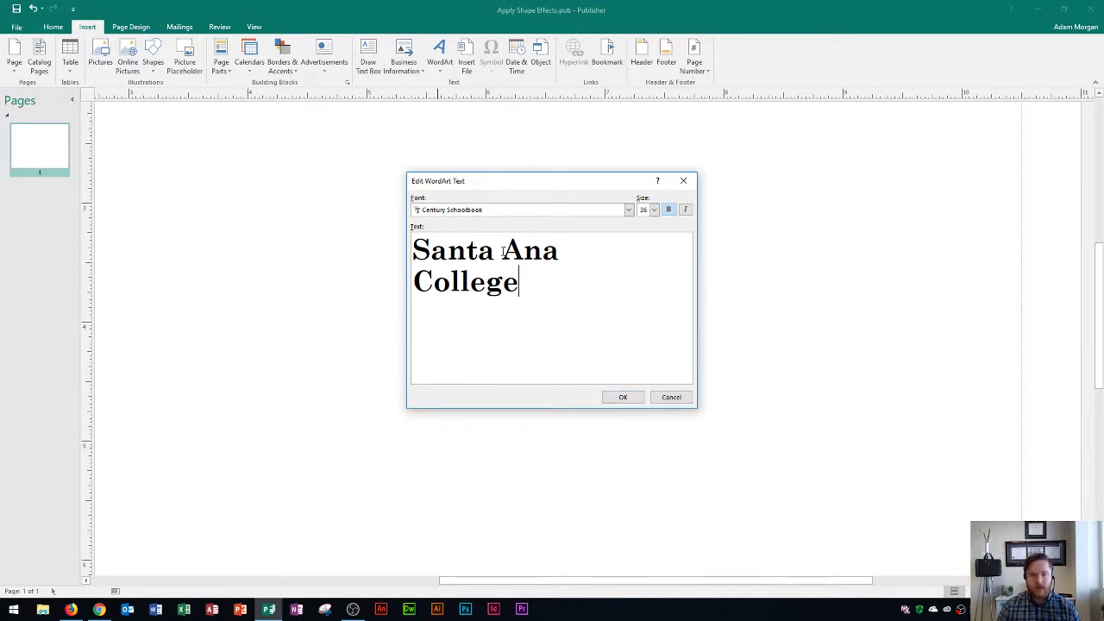
# Place the WordArt and fill its letters with Accent 5 (White), Darker 25%
pyautogui.click(622, 398)
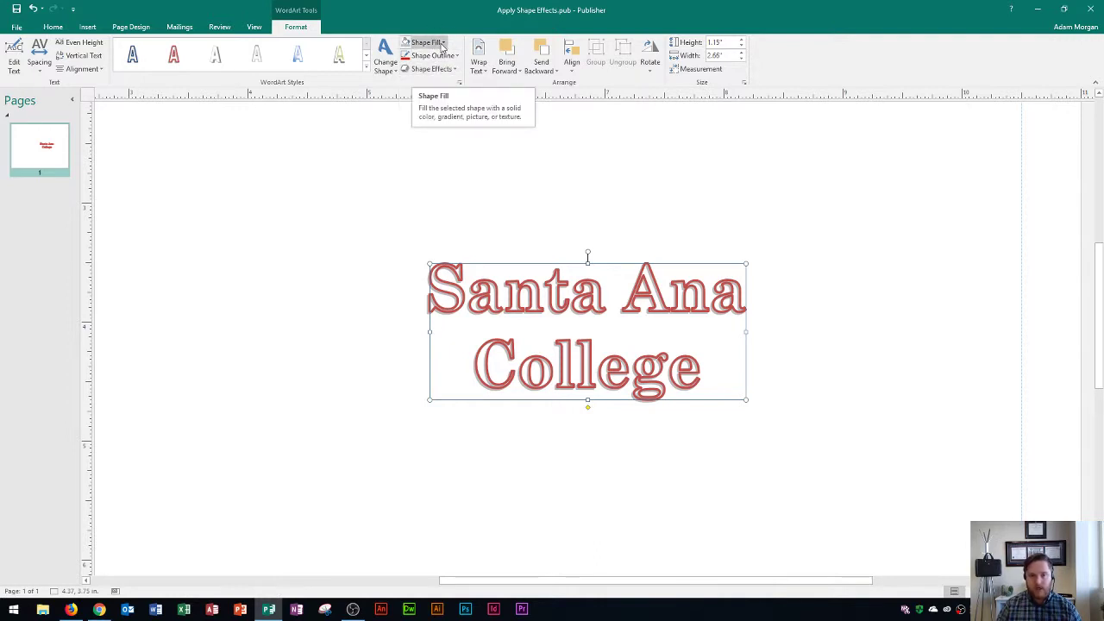
pyautogui.click(442, 43)
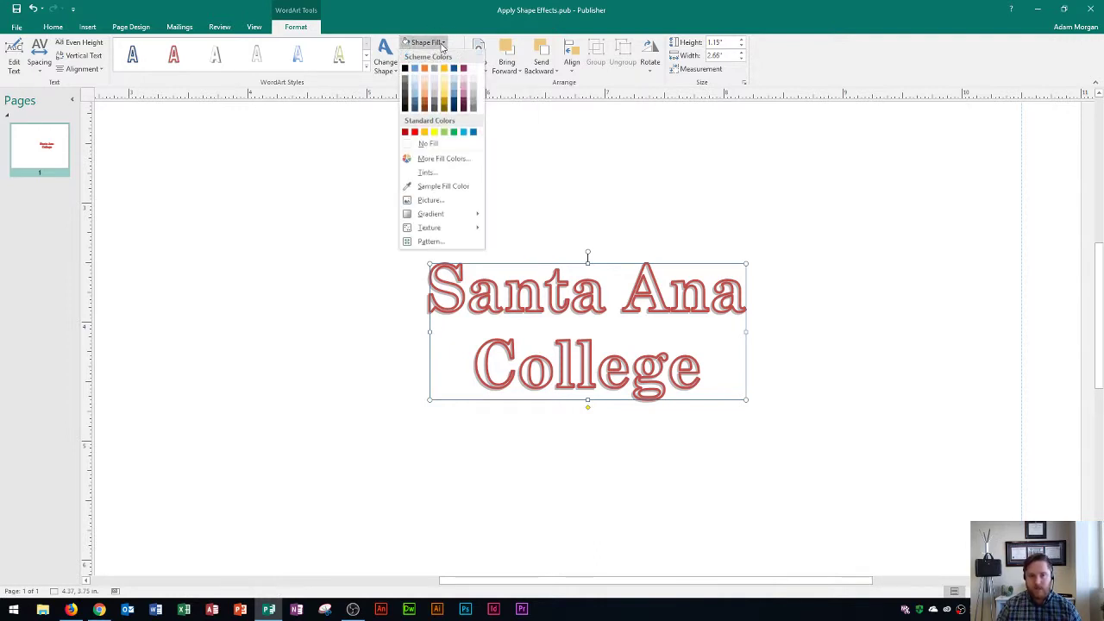
pyautogui.click(473, 99)
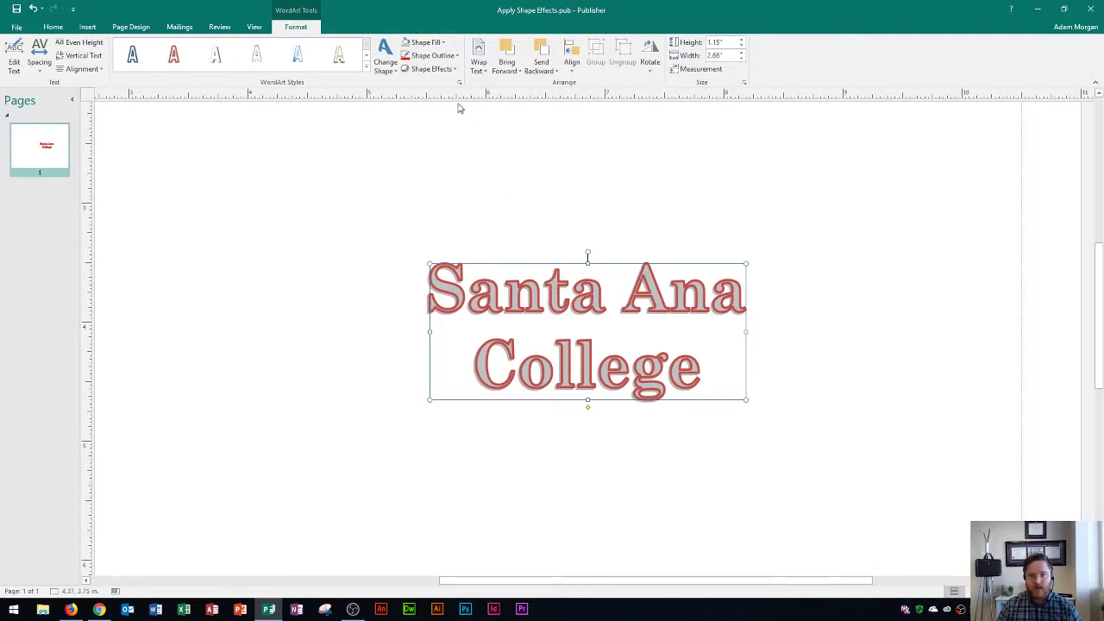
# Give the WordArt letters a standard Red outline at 2¼ pt weight
pyautogui.click(453, 57)
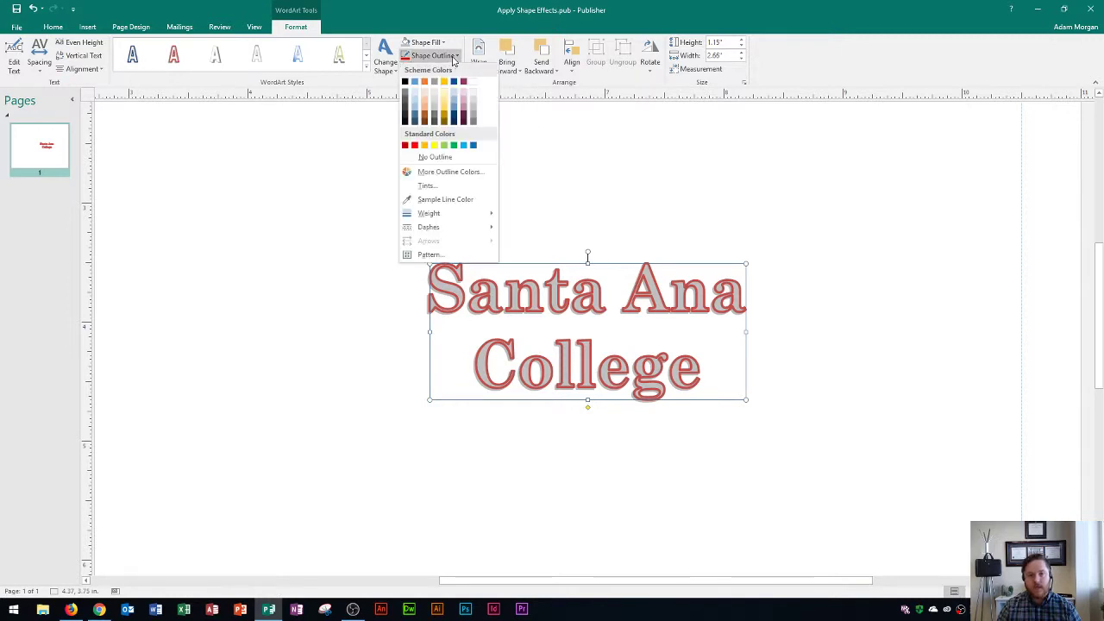
pyautogui.click(415, 145)
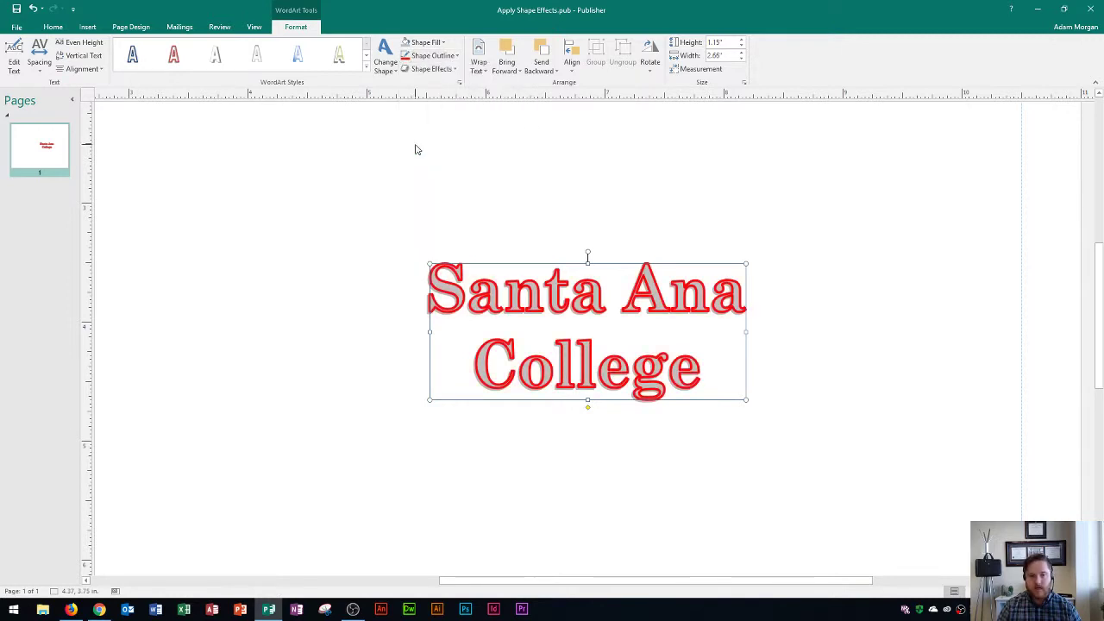
pyautogui.click(449, 58)
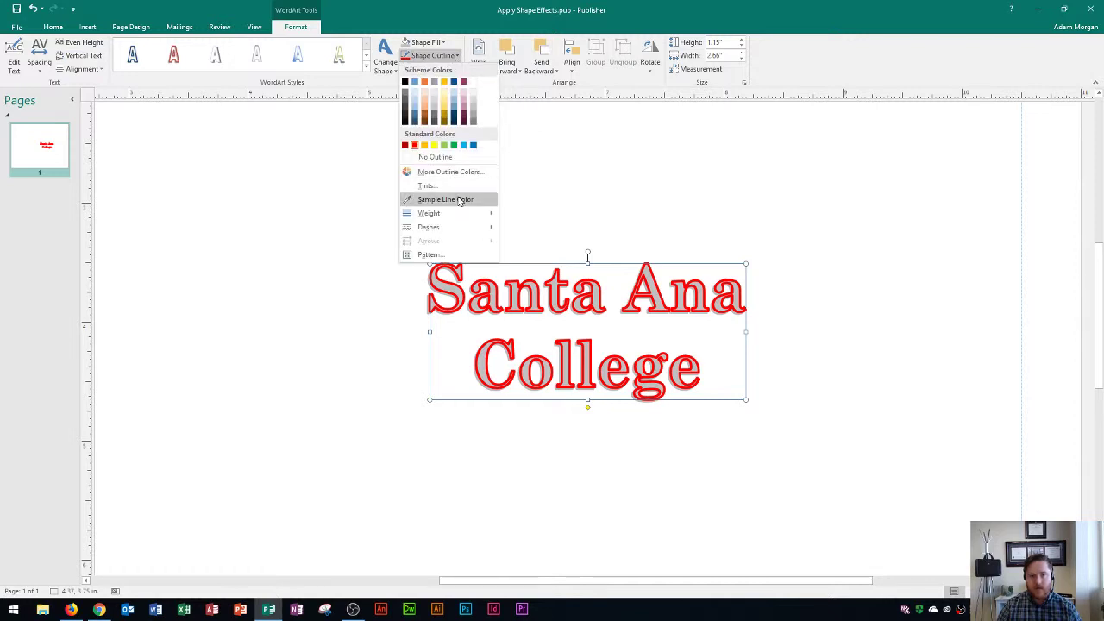
pyautogui.moveTo(468, 214)
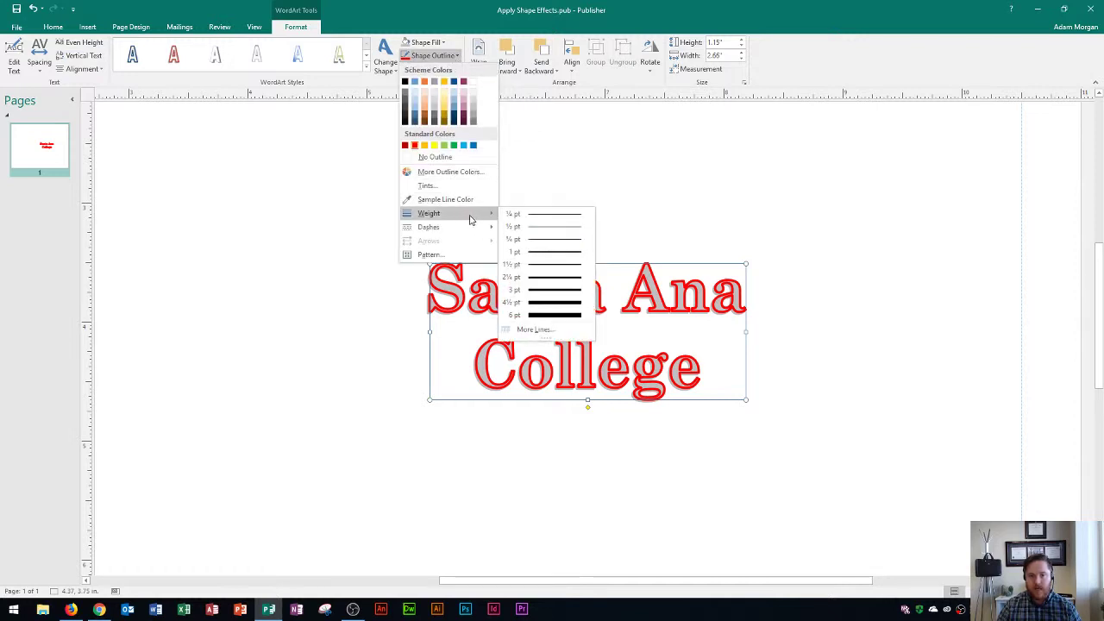
pyautogui.click(533, 283)
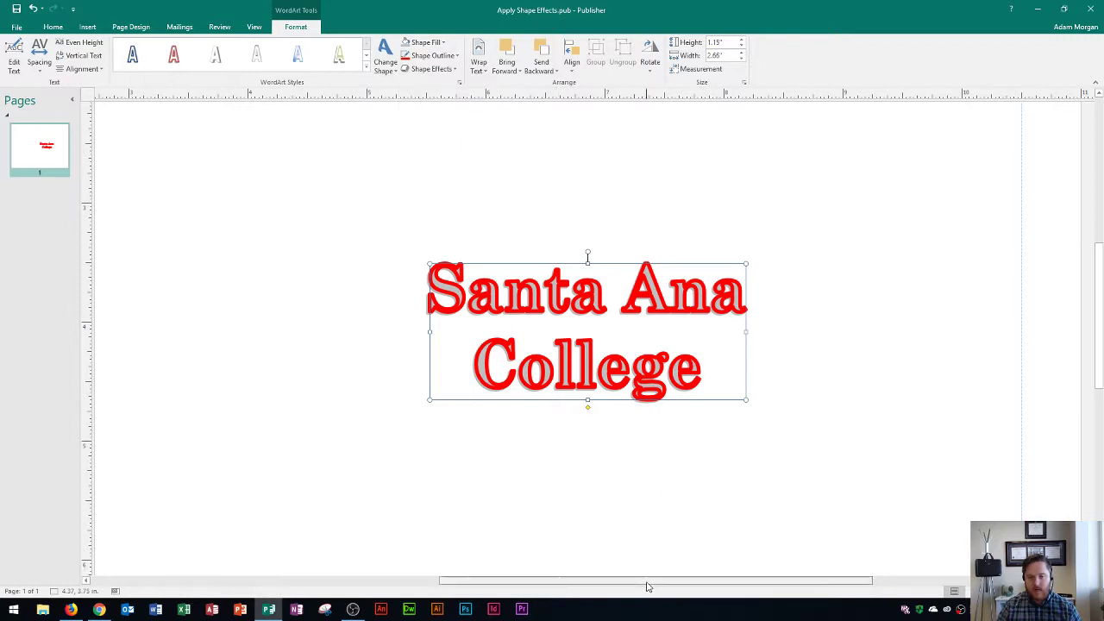
# Apply the Off Axis 1 Right 3-D rotation effect to the WordArt
pyautogui.moveTo(648, 586); pyautogui.dragTo(726, 586)
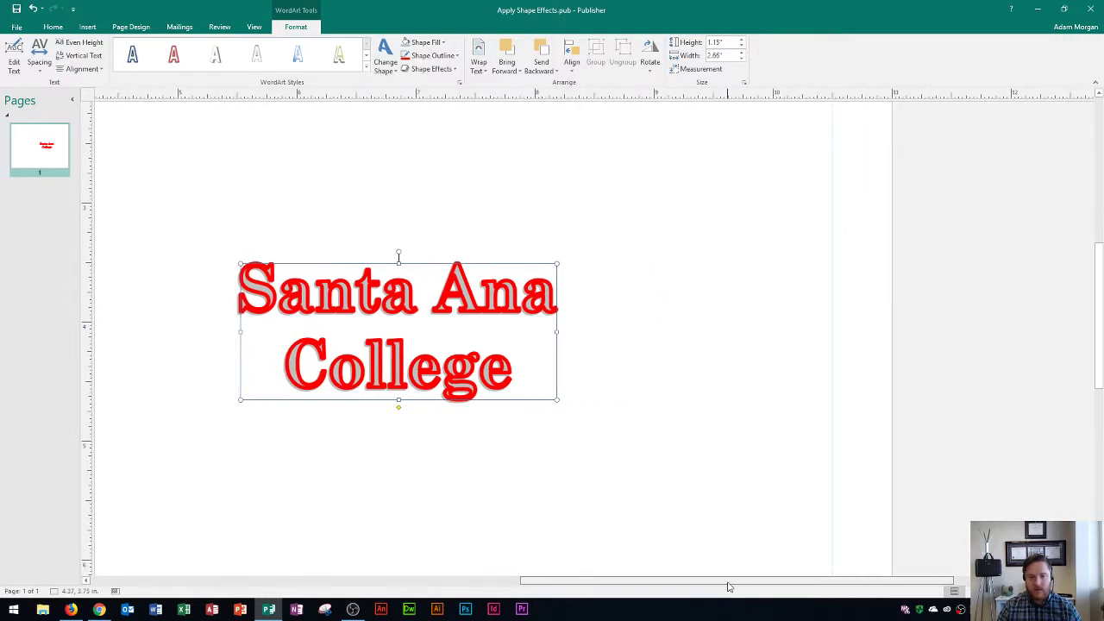
pyautogui.click(442, 71)
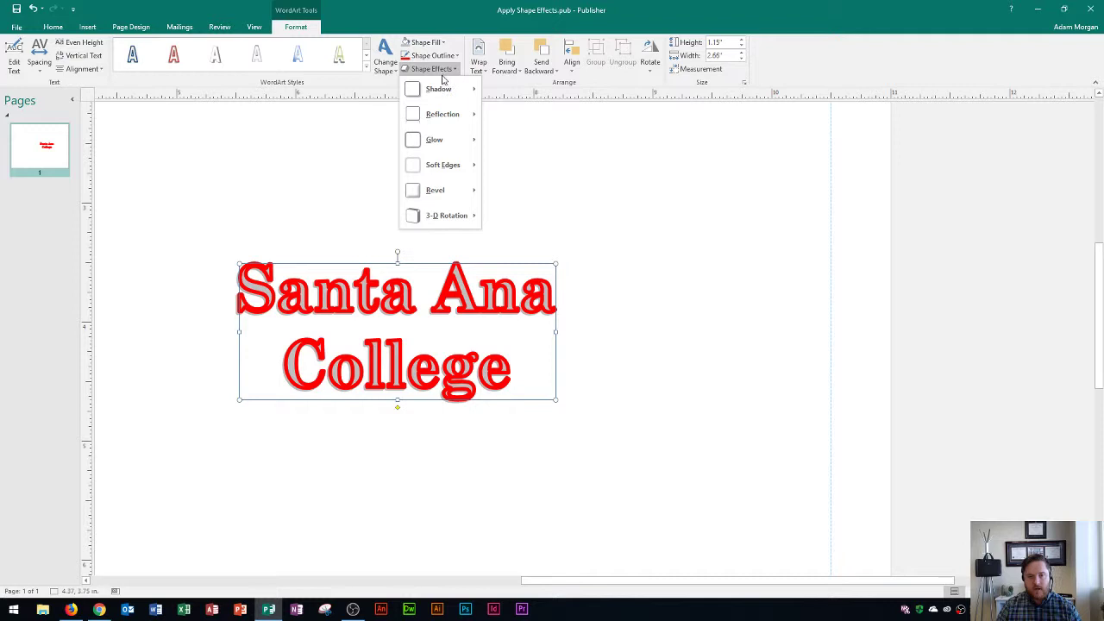
pyautogui.moveTo(455, 215)
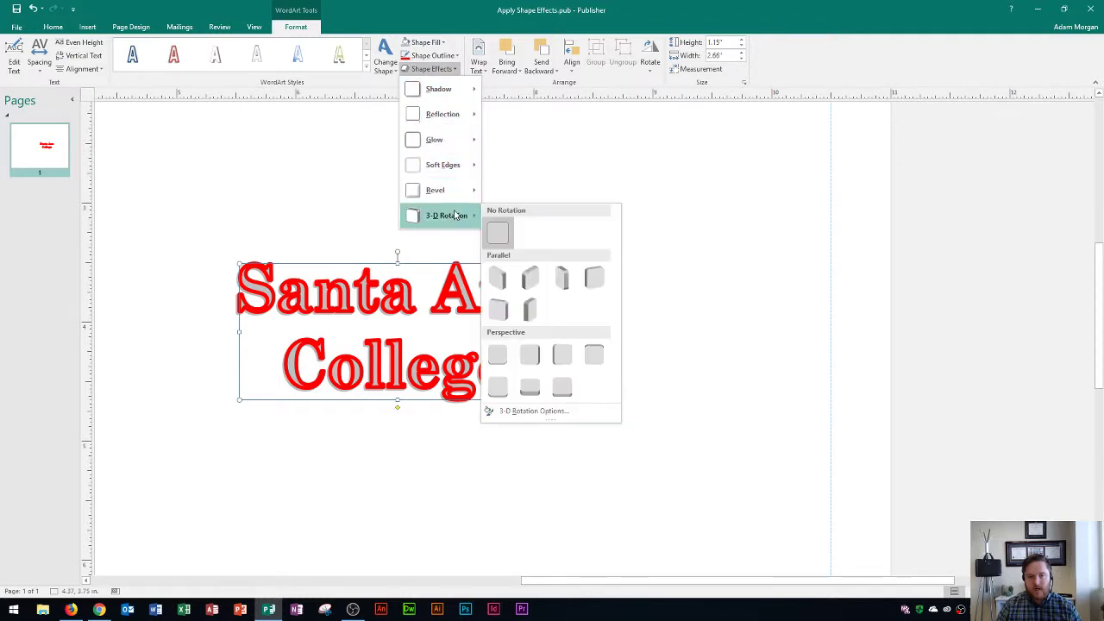
pyautogui.click(589, 279)
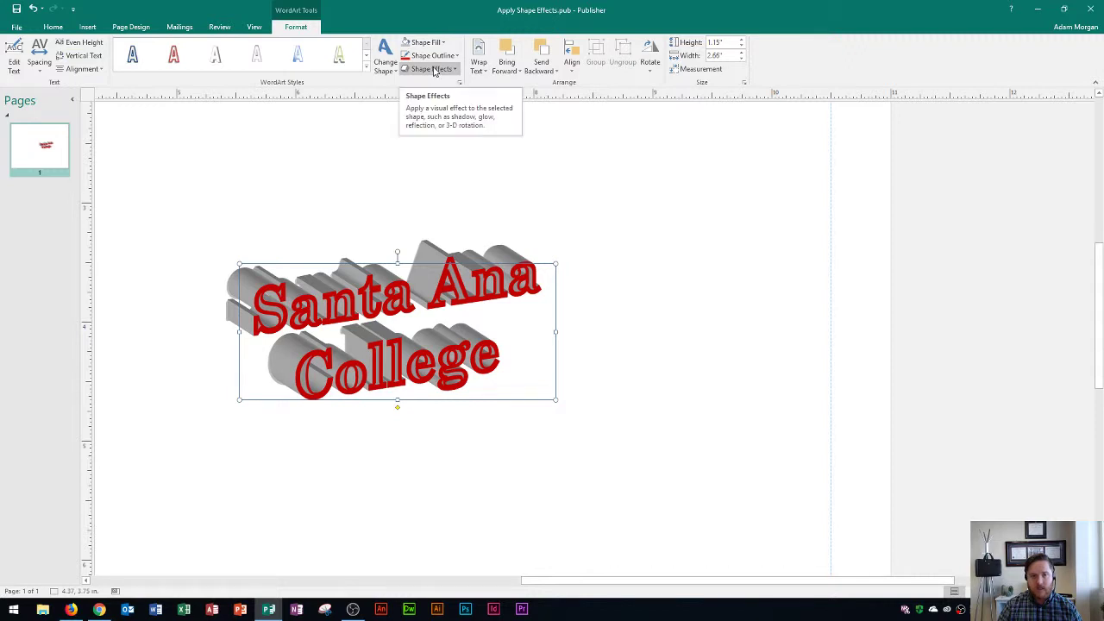
# In Format Shape's 3-D Format, reduce the WordArt's depth from 36 pt to 12 pt
pyautogui.click(436, 72)
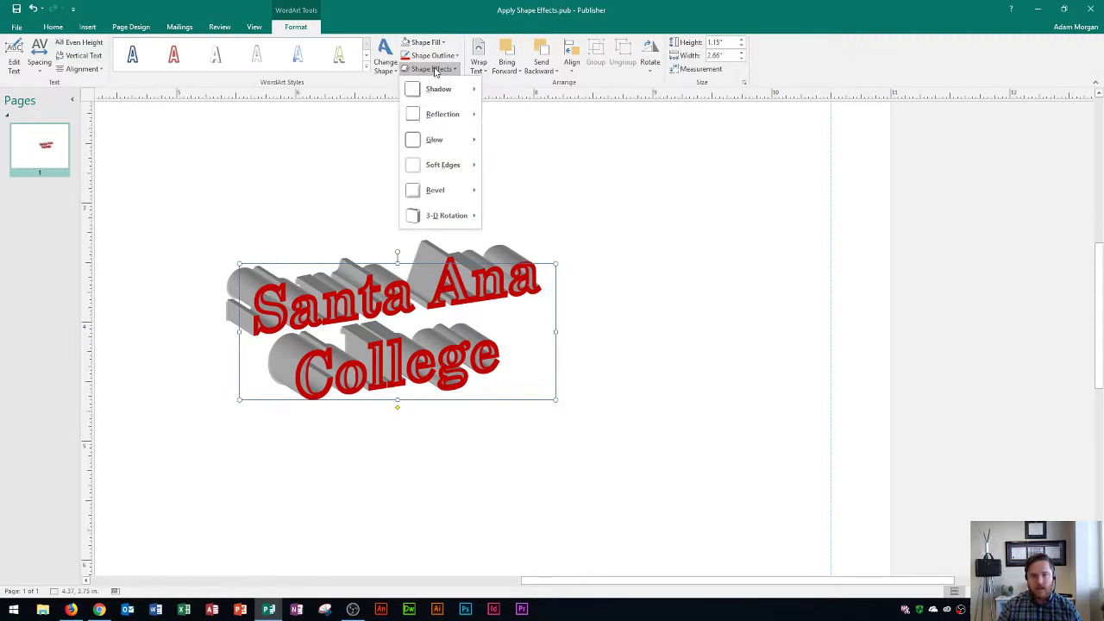
pyautogui.moveTo(451, 222)
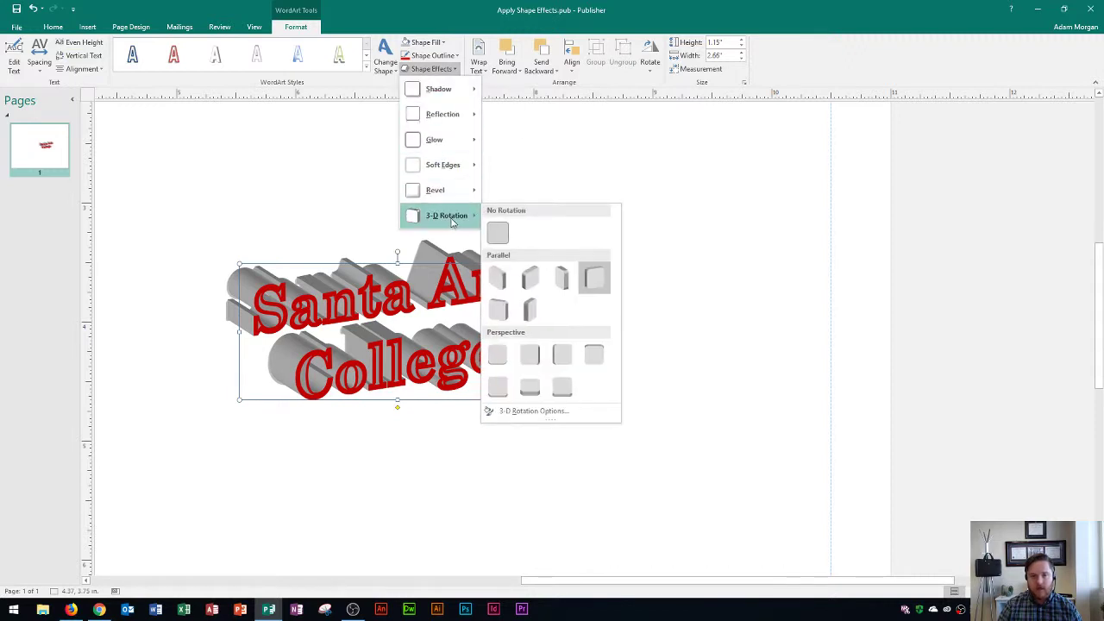
pyautogui.click(535, 412)
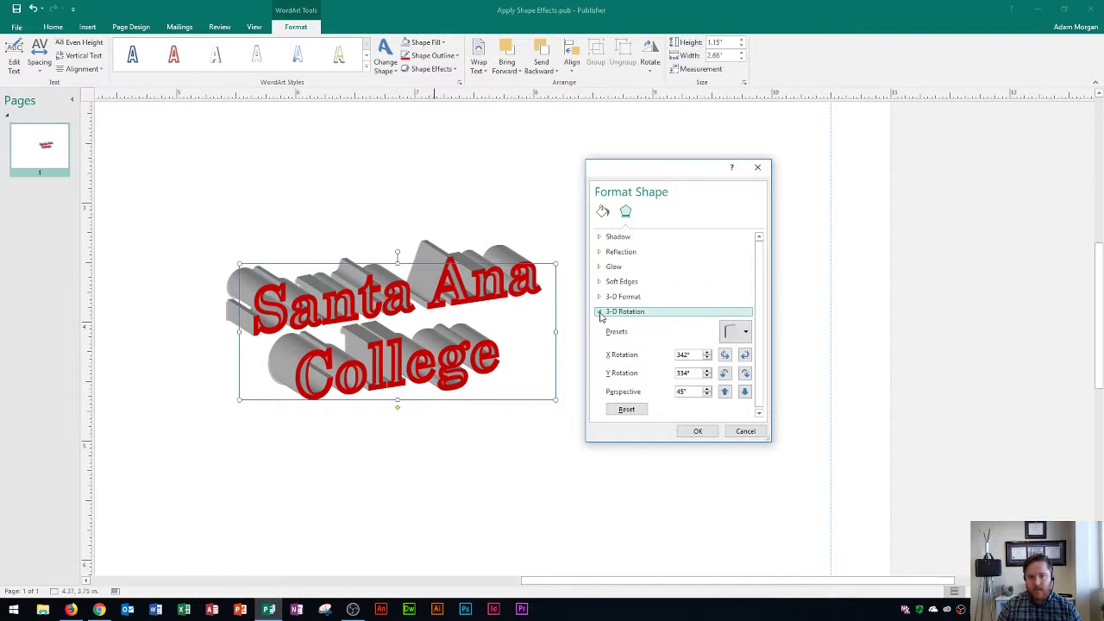
pyautogui.click(600, 313)
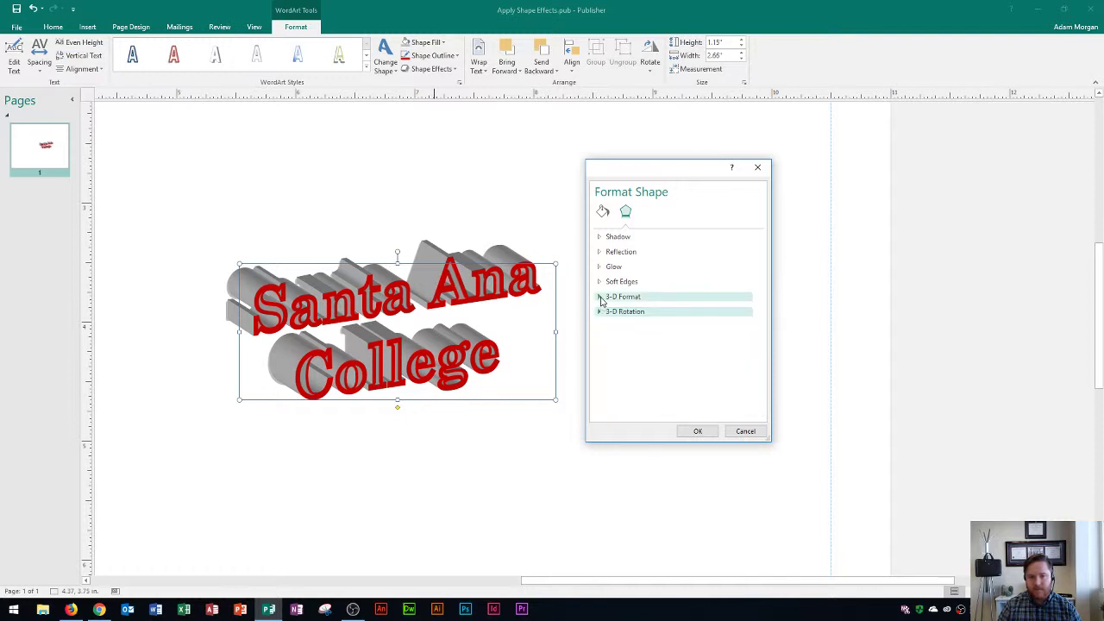
pyautogui.click(601, 298)
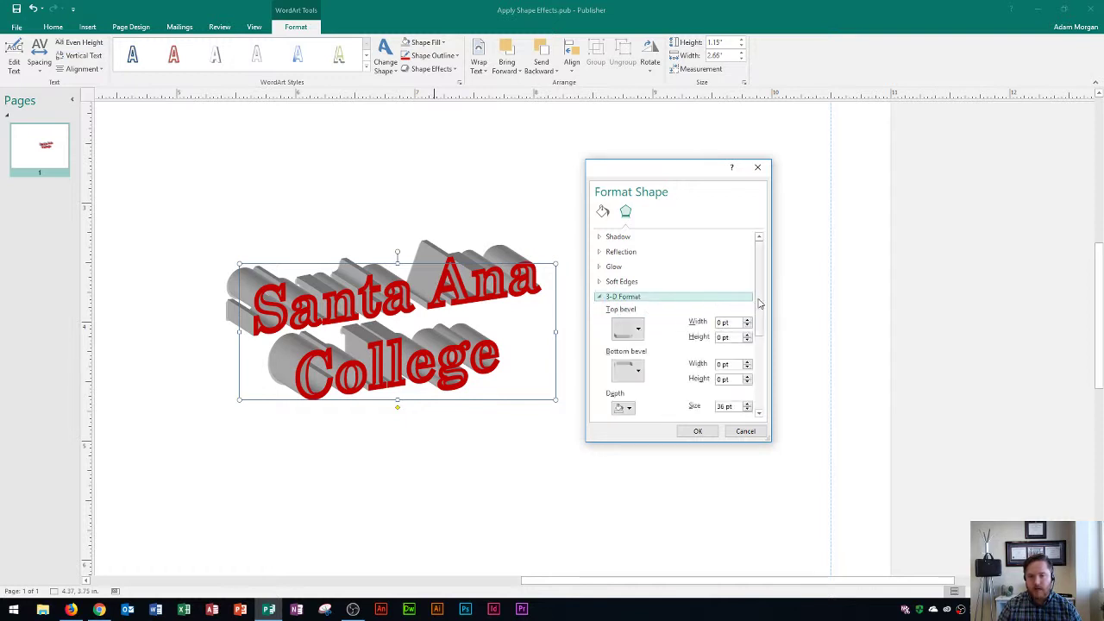
pyautogui.moveTo(759, 303); pyautogui.dragTo(759, 328)
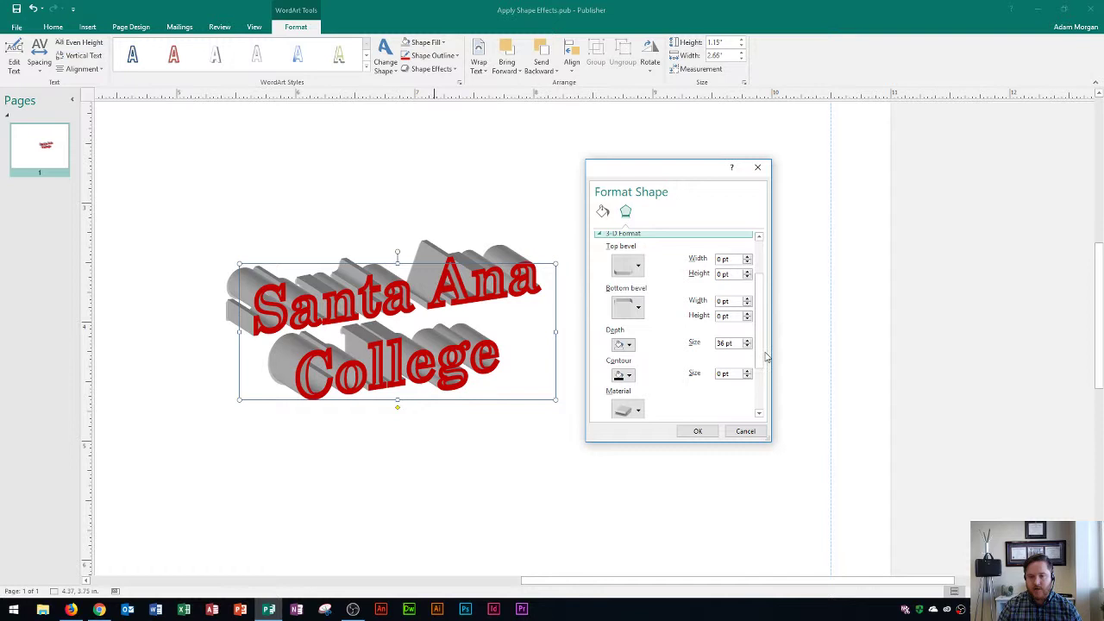
pyautogui.moveTo(761, 354); pyautogui.dragTo(762, 362)
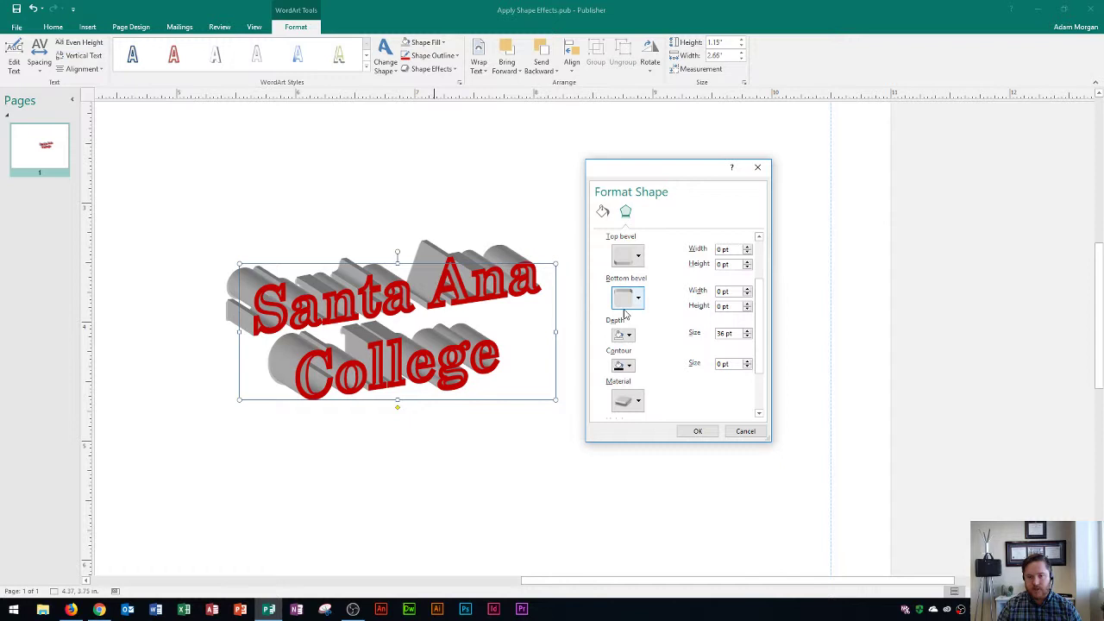
pyautogui.moveTo(737, 334); pyautogui.dragTo(705, 334)
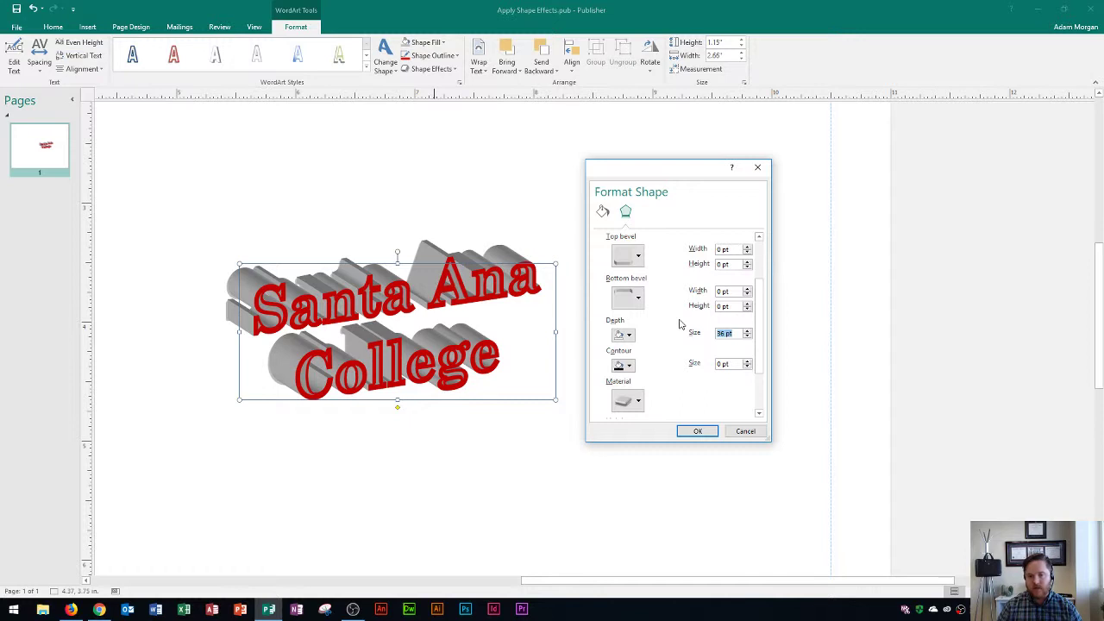
pyautogui.write('12')
pyautogui.click(696, 432)
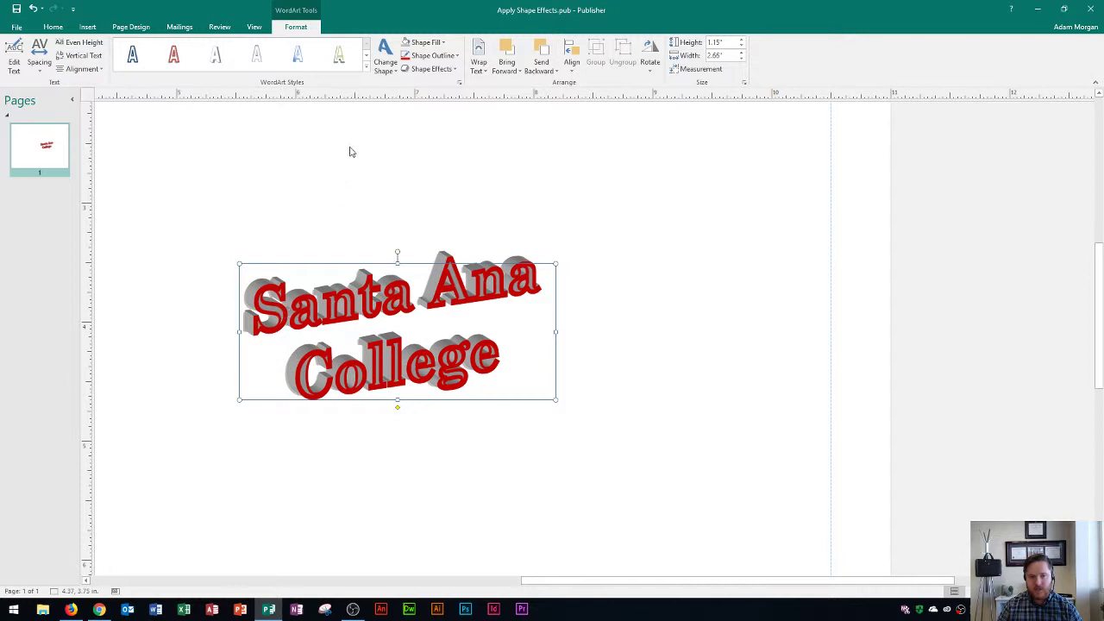
# Raise the red outline weight from ½ pt through 1 pt to 2¼ pt
pyautogui.click(446, 57)
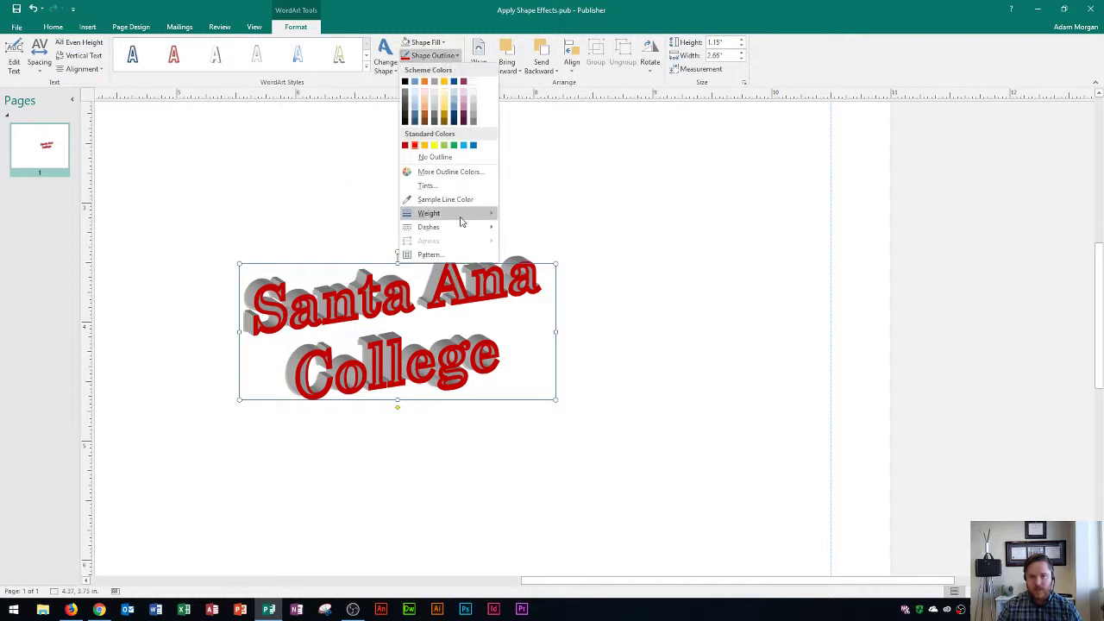
pyautogui.moveTo(461, 221)
pyautogui.click(533, 227)
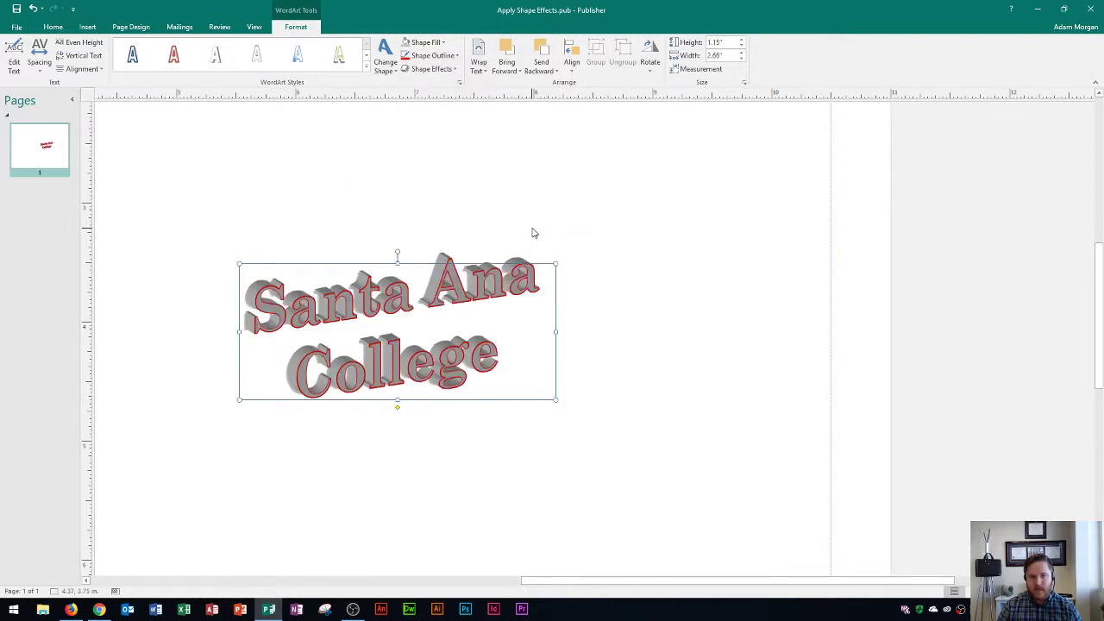
pyautogui.click(443, 60)
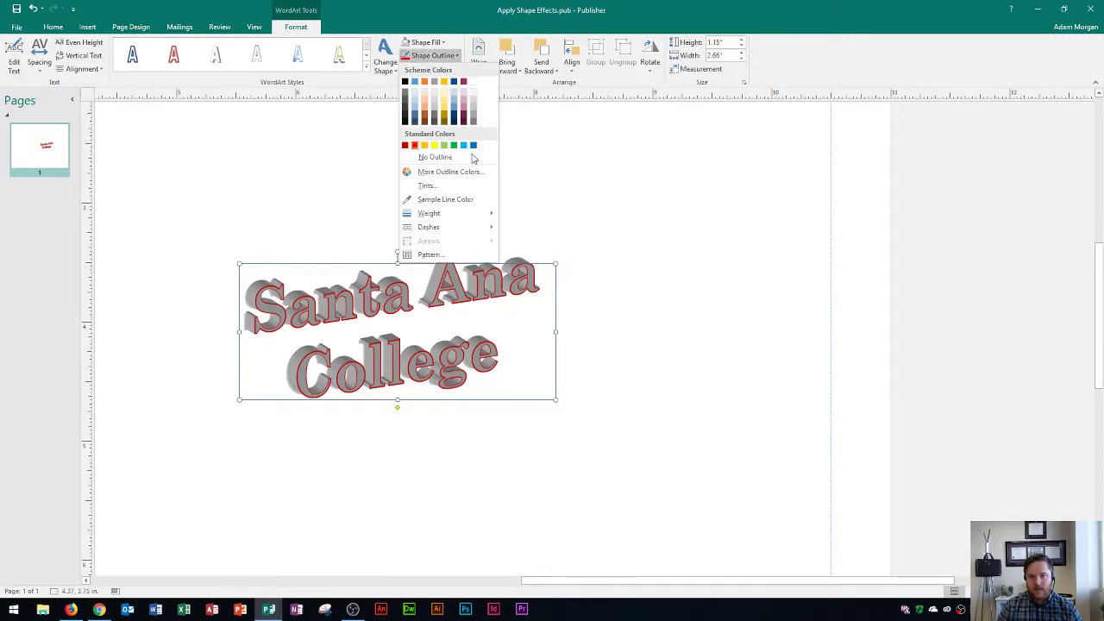
pyautogui.moveTo(488, 214)
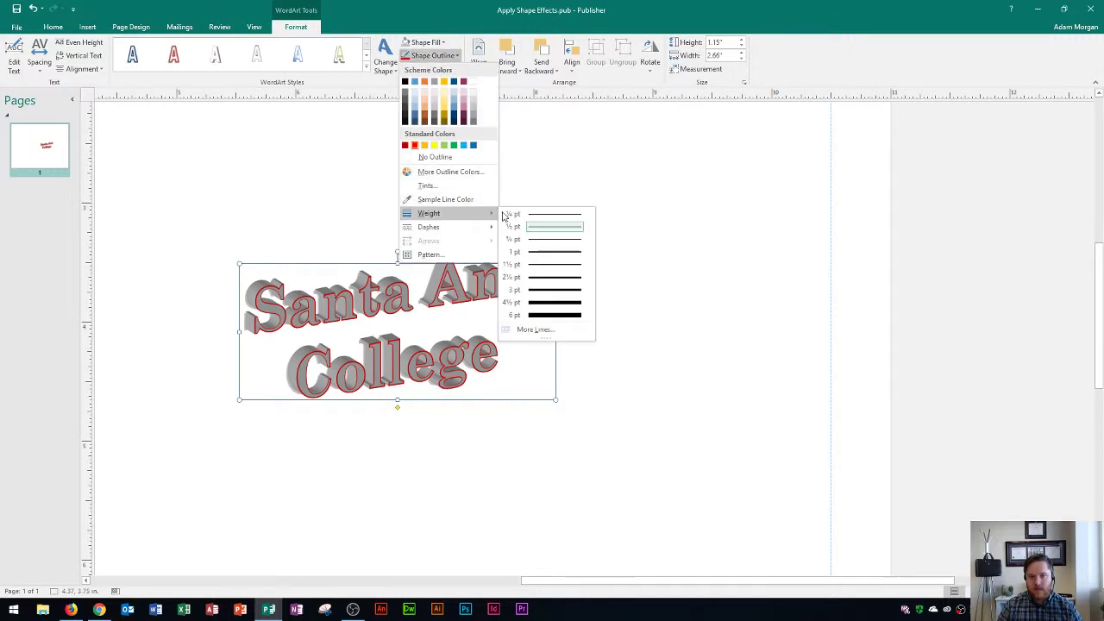
pyautogui.click(537, 254)
pyautogui.click(433, 57)
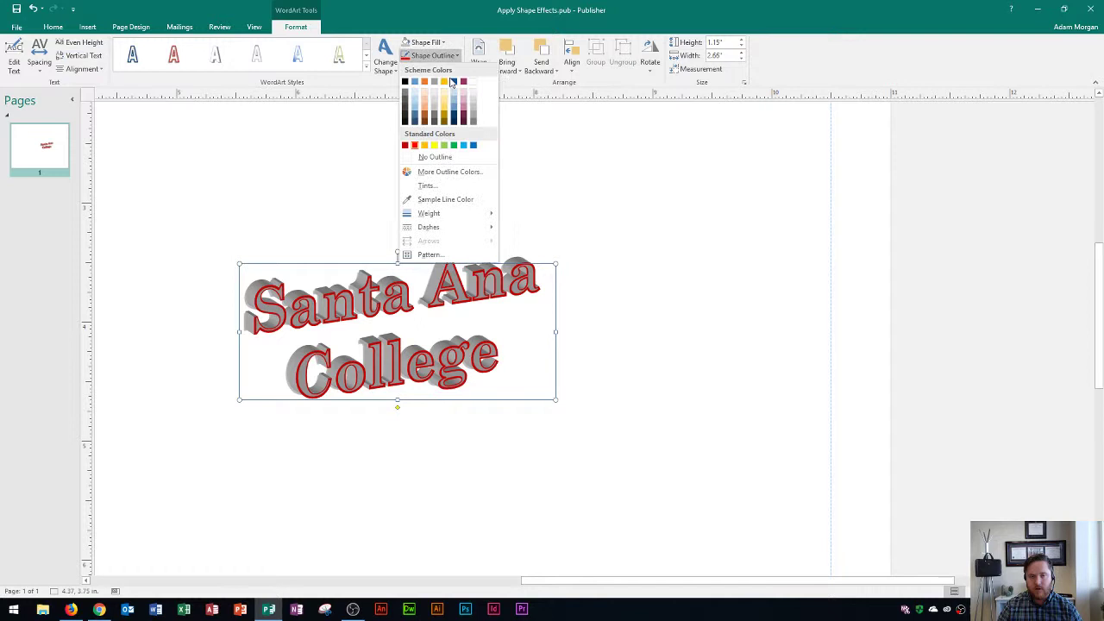
pyautogui.moveTo(487, 223)
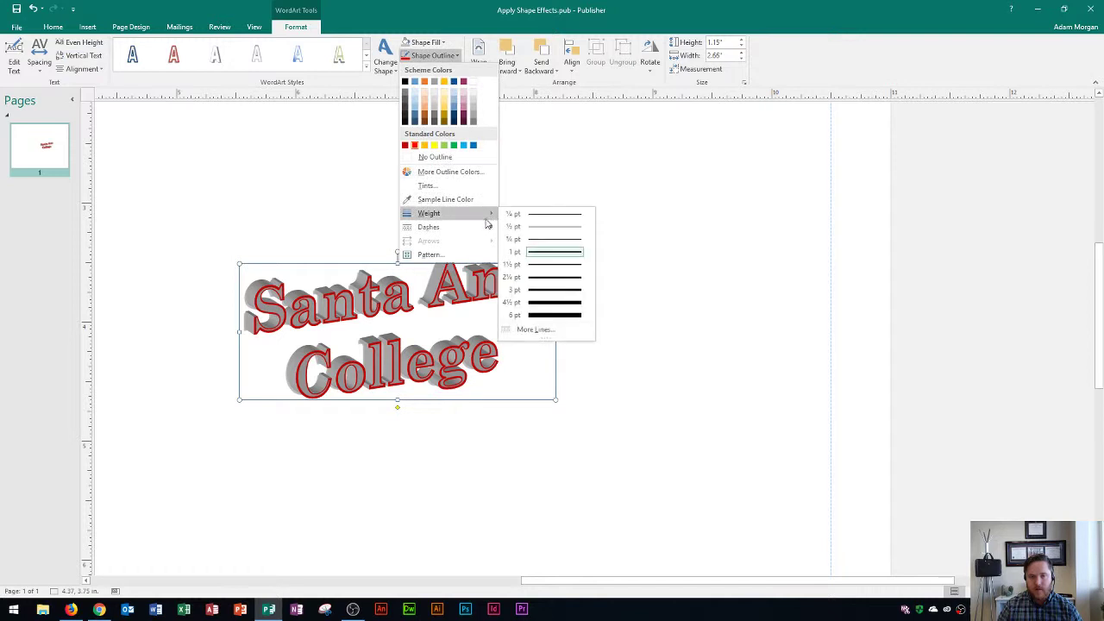
pyautogui.click(540, 278)
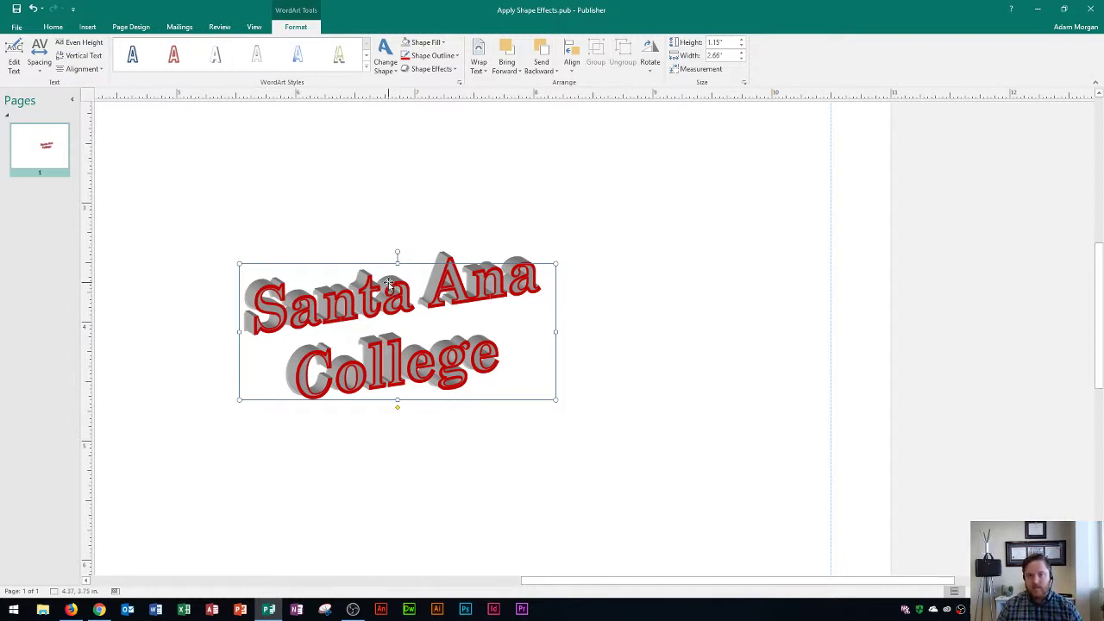
# Save the WordArt as Page Parts building block 'SAC Logo', described 'WordArt Logo'
pyautogui.rightClick(389, 283)
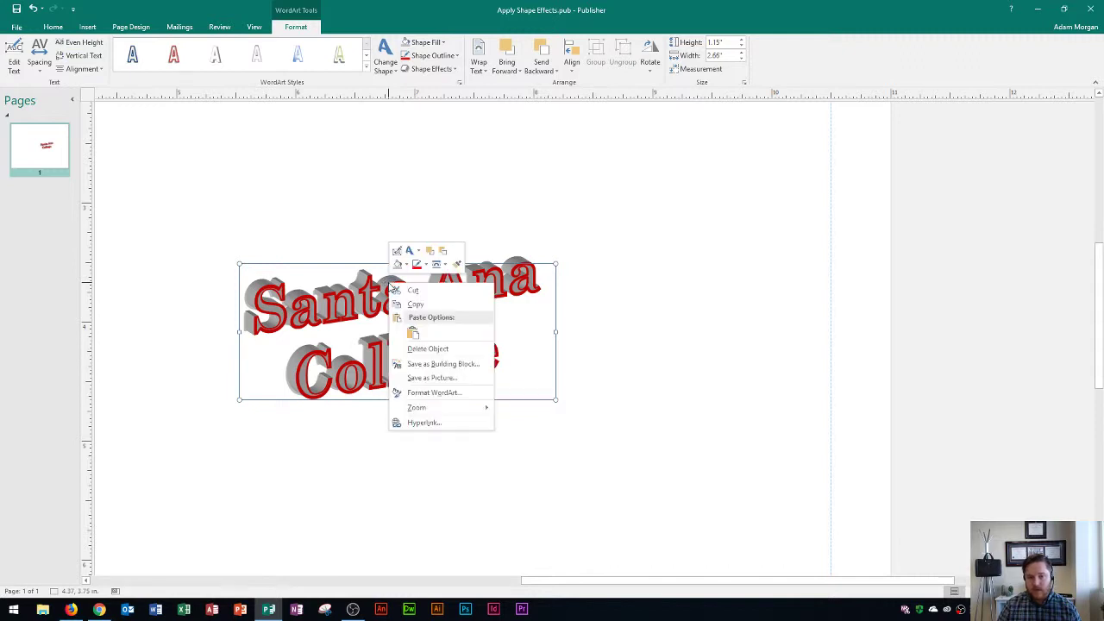
pyautogui.click(443, 365)
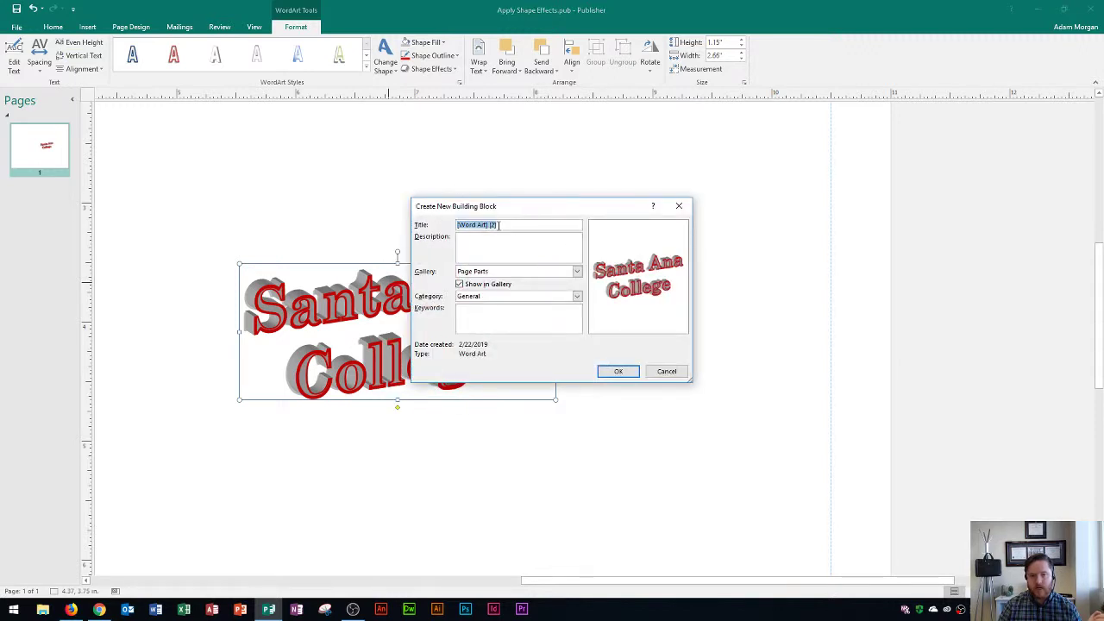
pyautogui.write('S')
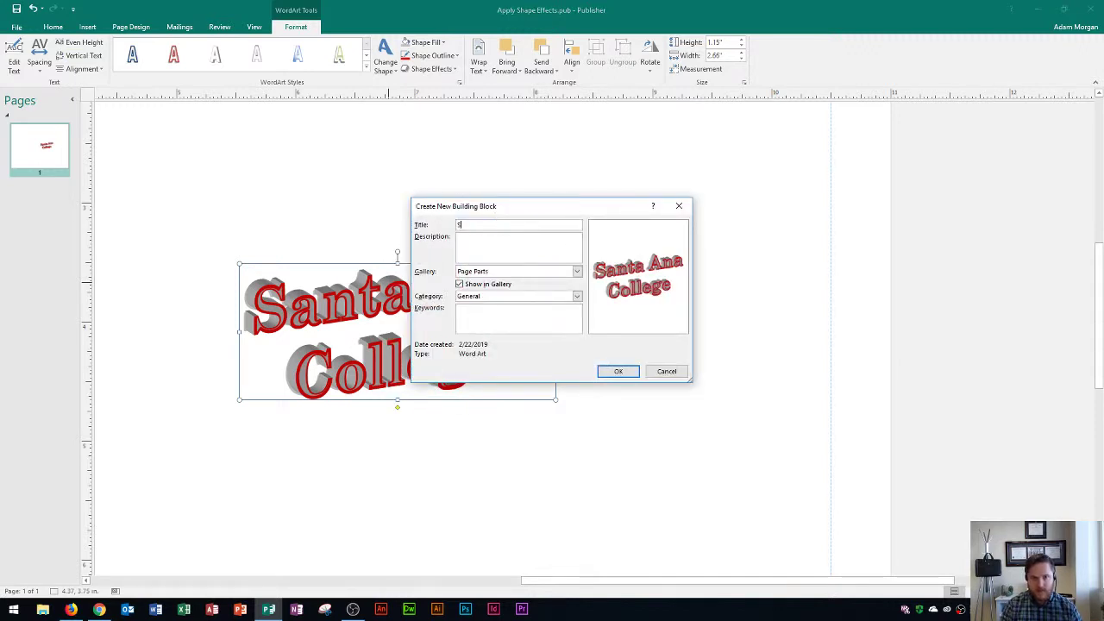
pyautogui.write('anta')
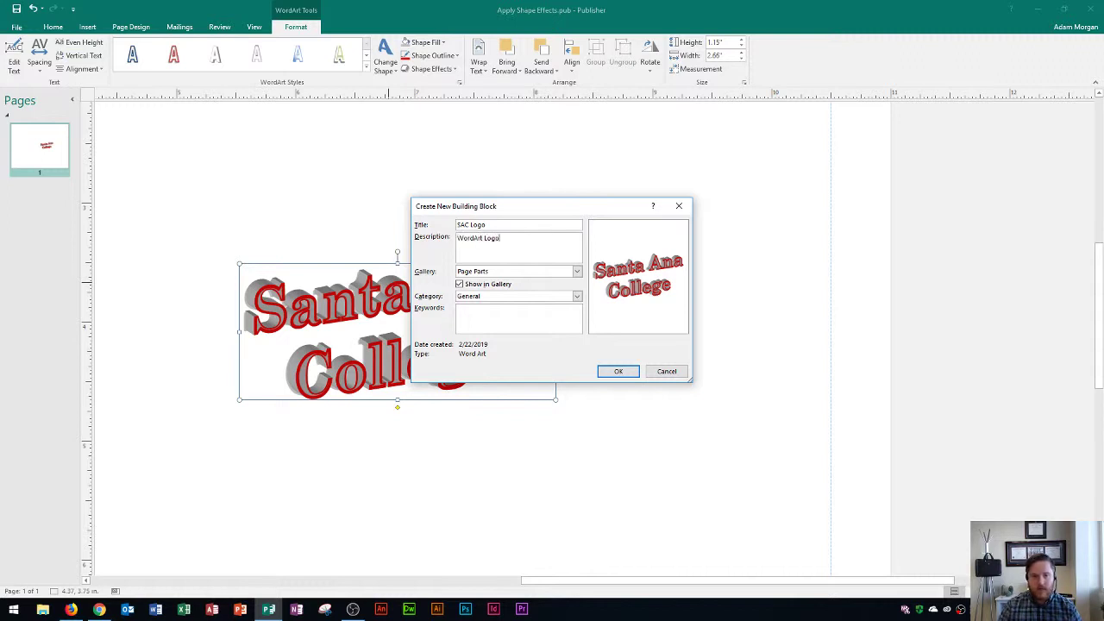
pyautogui.click(505, 274)
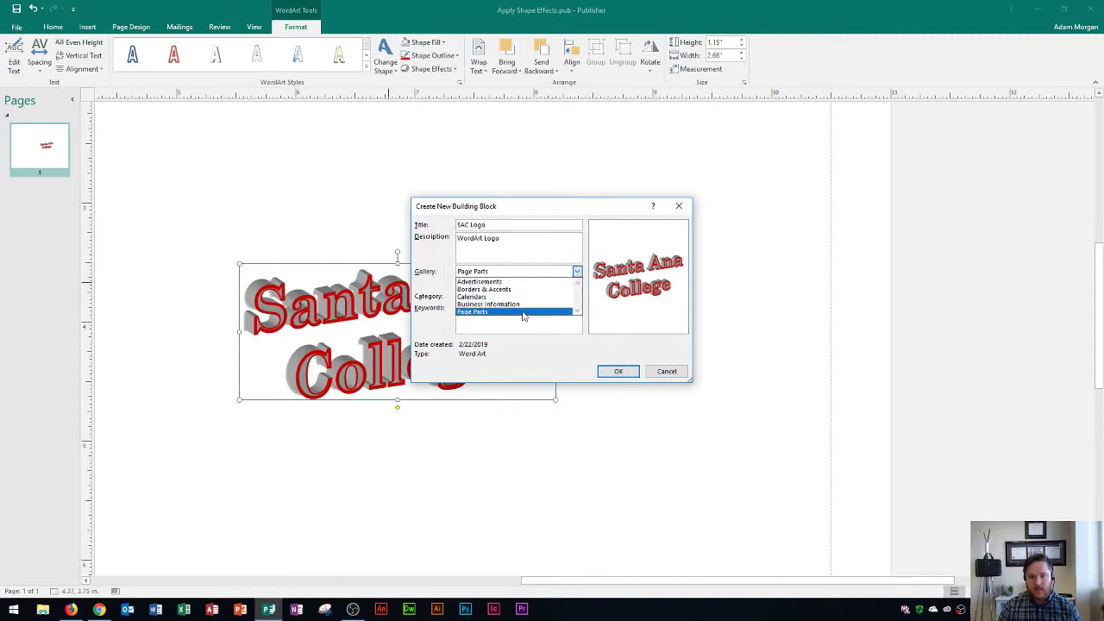
pyautogui.click(525, 272)
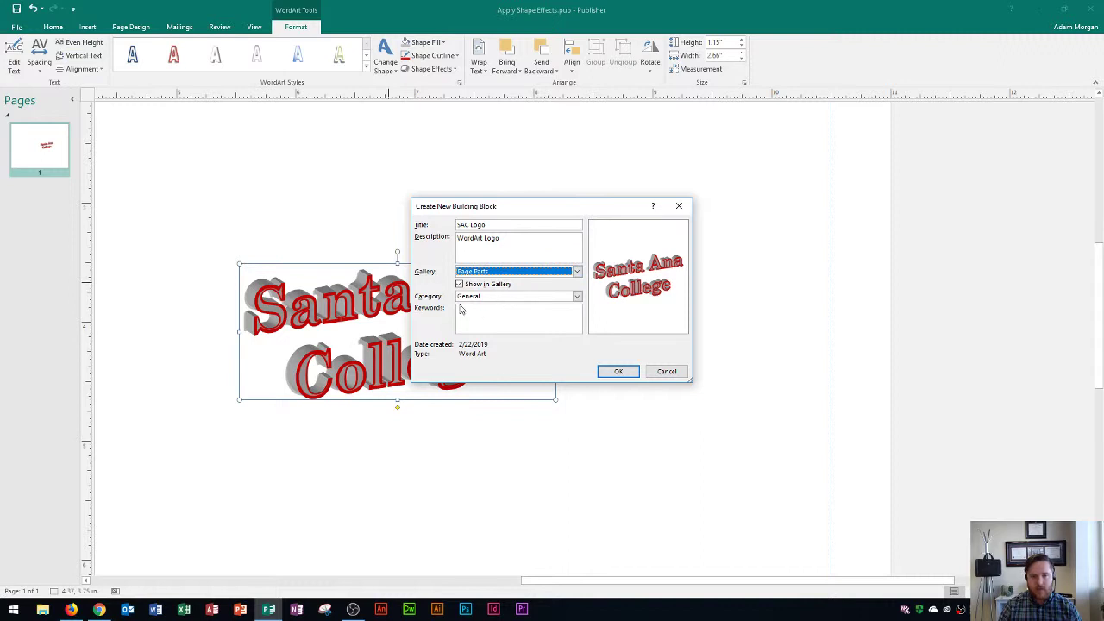
pyautogui.click(619, 373)
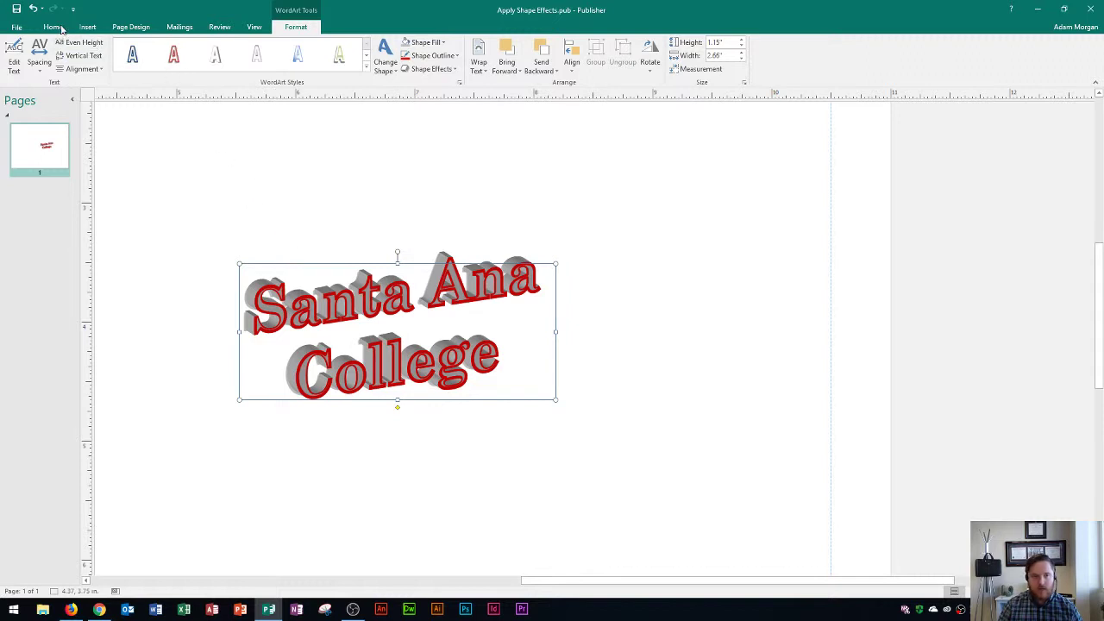
# Insert the Santa Ana College logo from Page Parts, then delete the extra copy
pyautogui.click(89, 28)
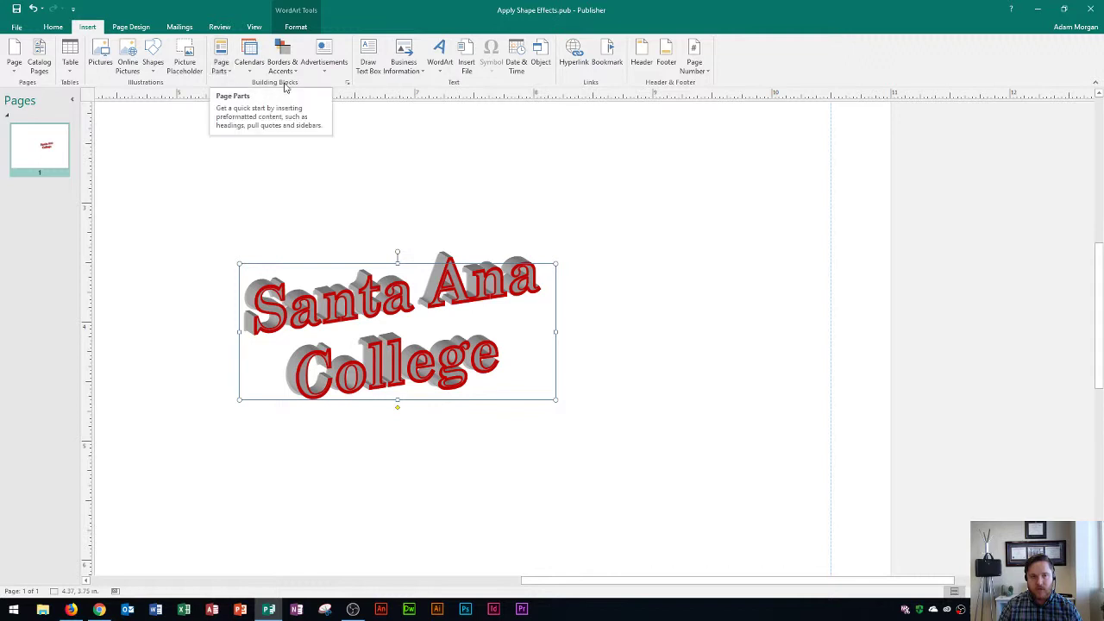
pyautogui.click(222, 69)
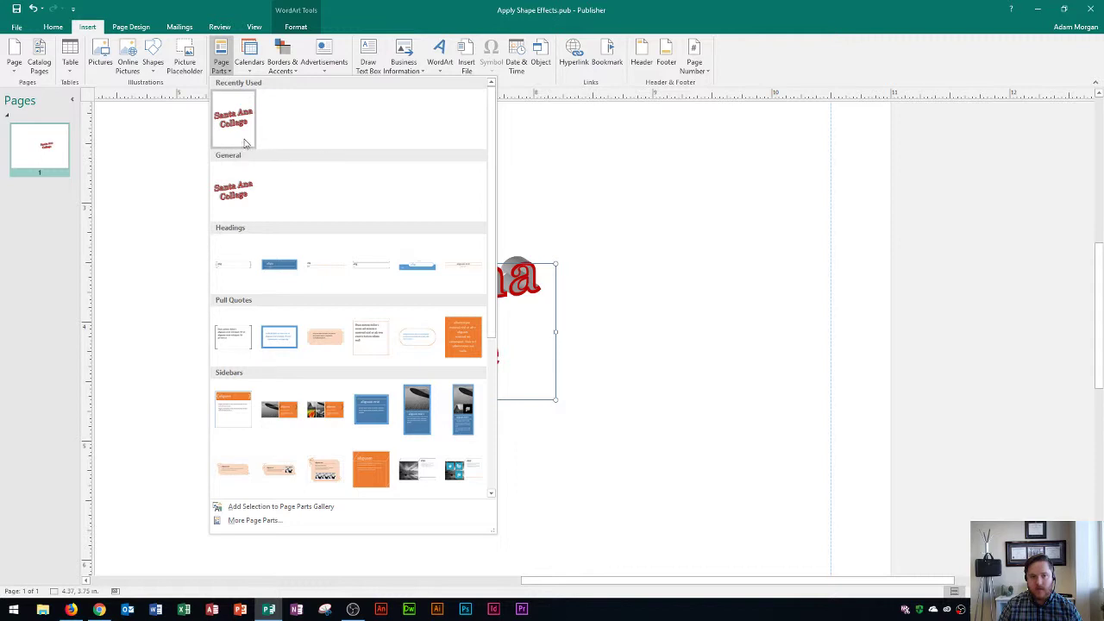
pyautogui.click(246, 197)
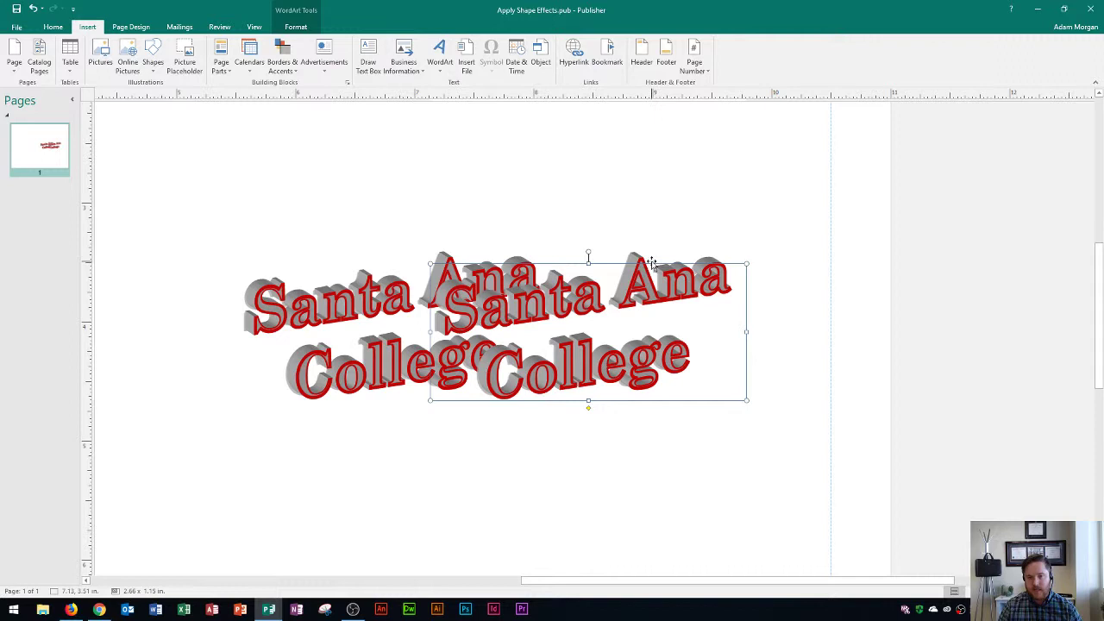
pyautogui.moveTo(653, 265); pyautogui.dragTo(744, 233)
pyautogui.press('Delete')
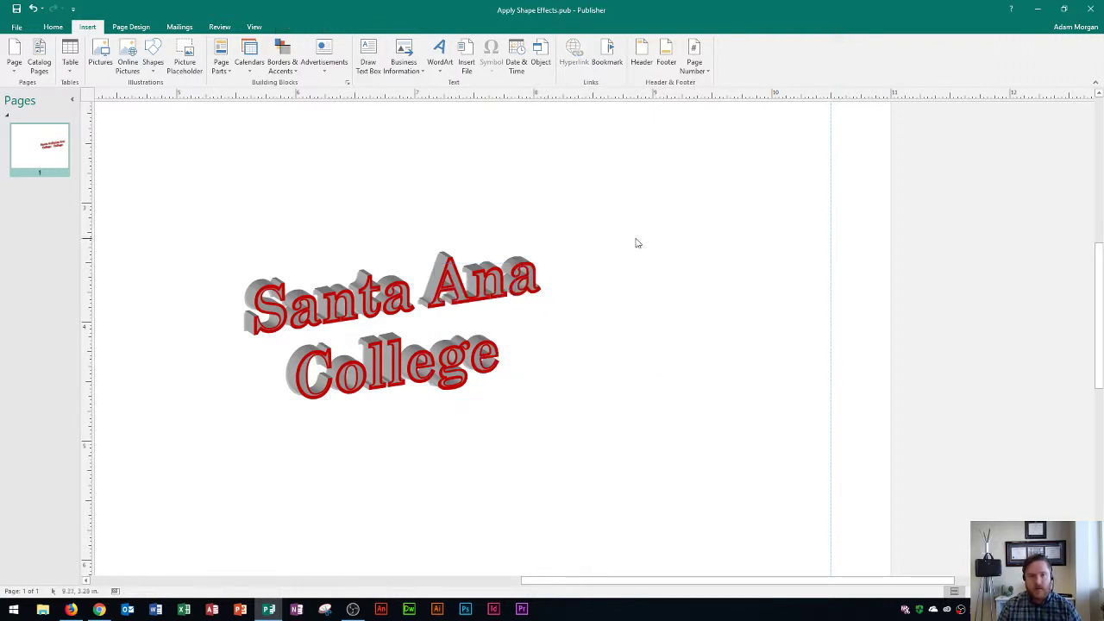